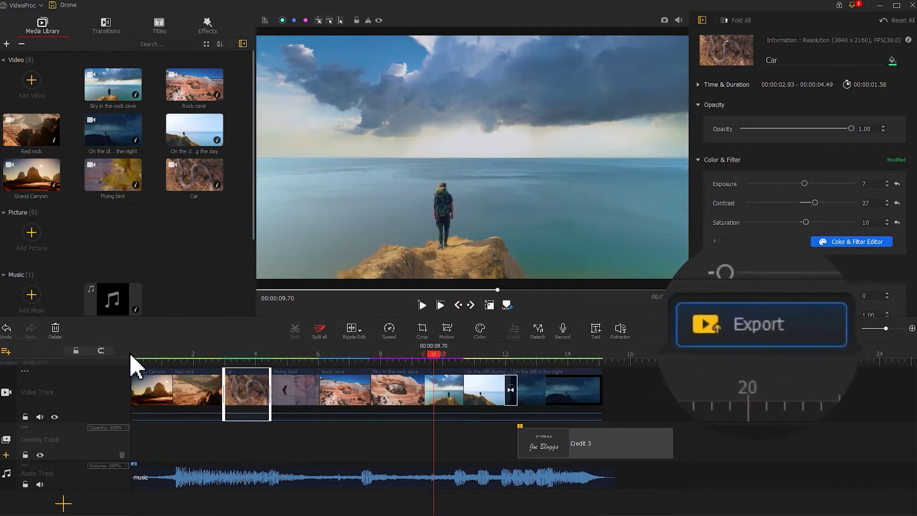
# Open the project's export settings, close them, and open them again
pyautogui.click(745, 329)
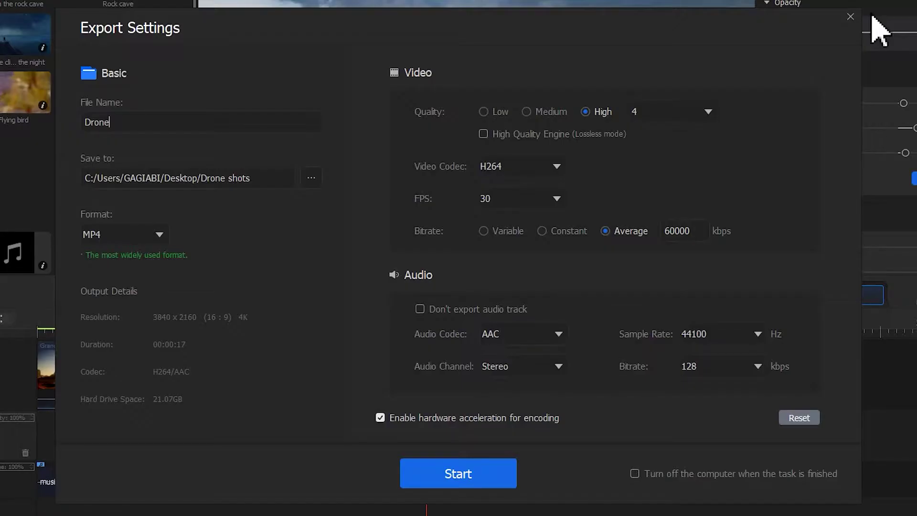
pyautogui.click(850, 17)
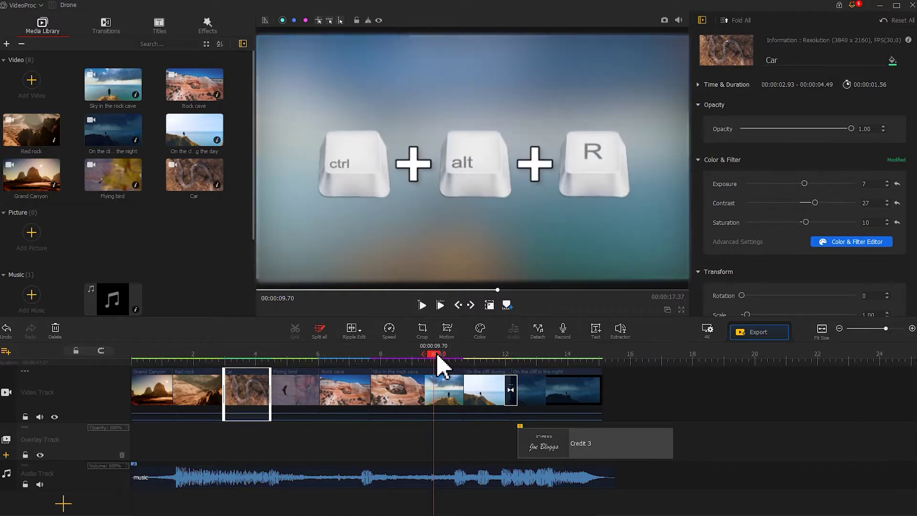
pyautogui.hotkey('ctrl', 'alt', 'r')
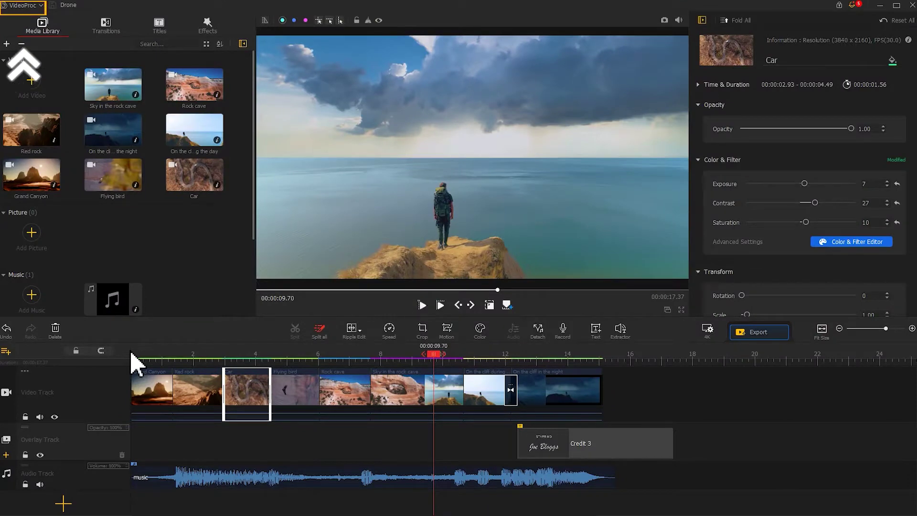
# Open the video-only export settings and the audio-only export settings, viewing the available output formats in each
pyautogui.click(28, 6)
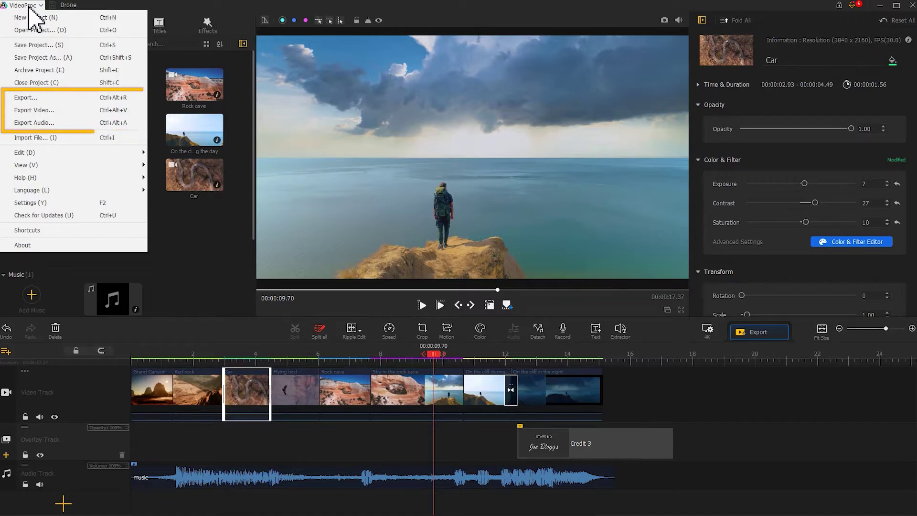
pyautogui.click(46, 110)
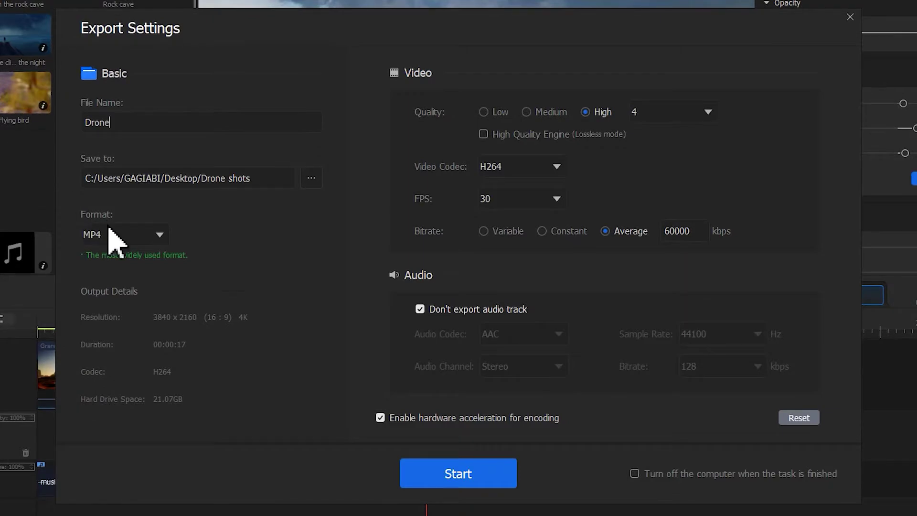
pyautogui.click(134, 234)
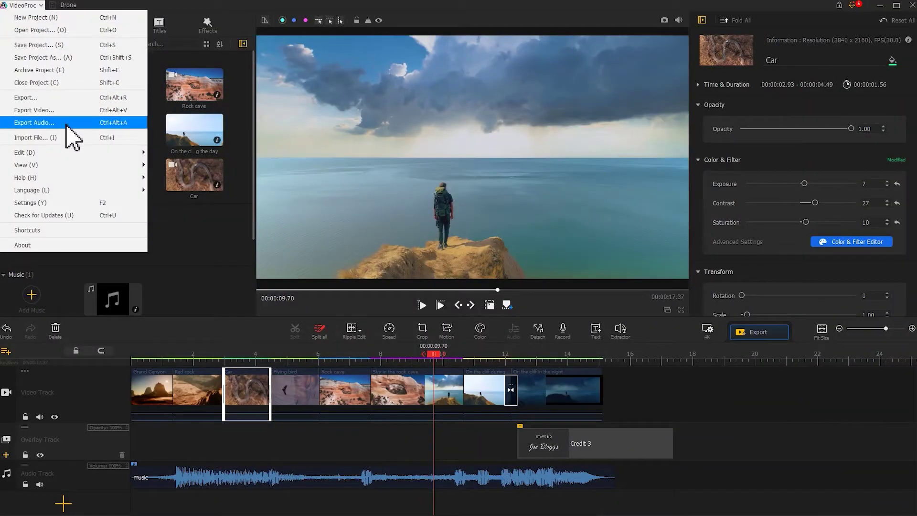
pyautogui.click(66, 123)
pyautogui.click(127, 233)
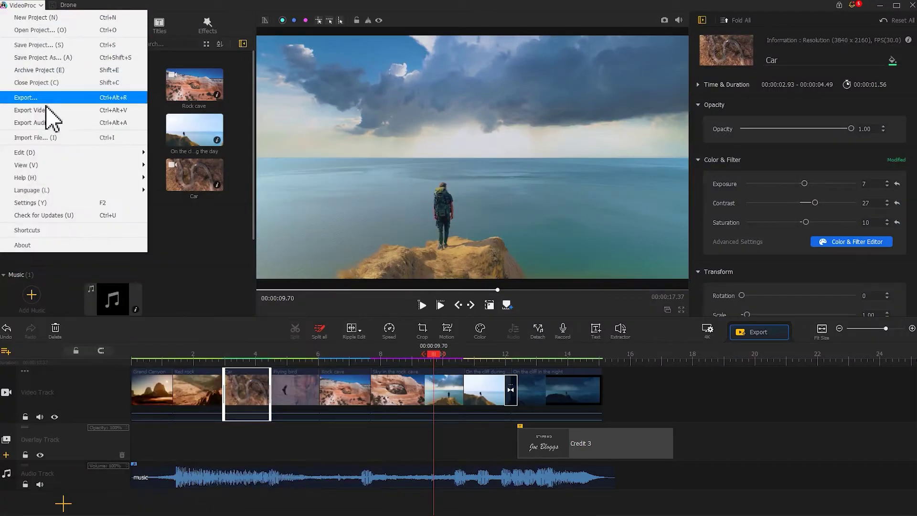
# In the full export settings, name the file Drone Shots and set the output folder to Drone shots on the Desktop
pyautogui.click(52, 98)
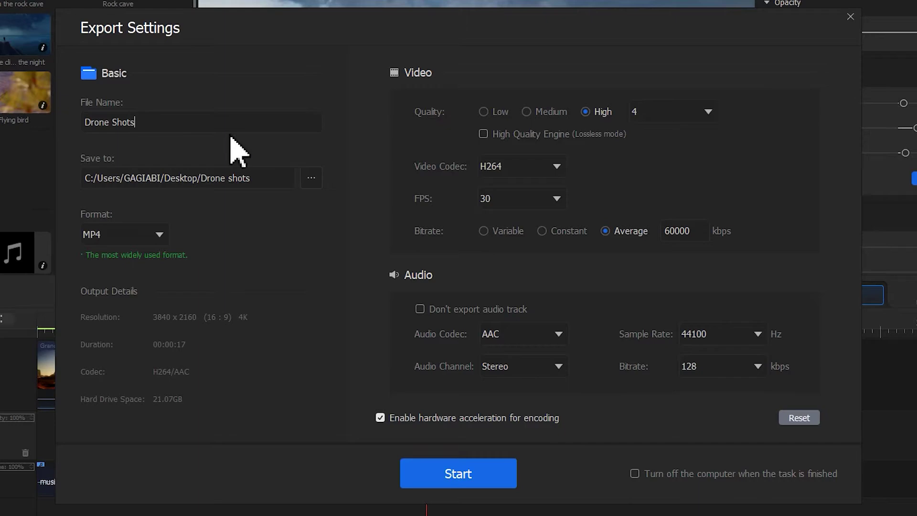
pyautogui.click(311, 178)
pyautogui.click(125, 179)
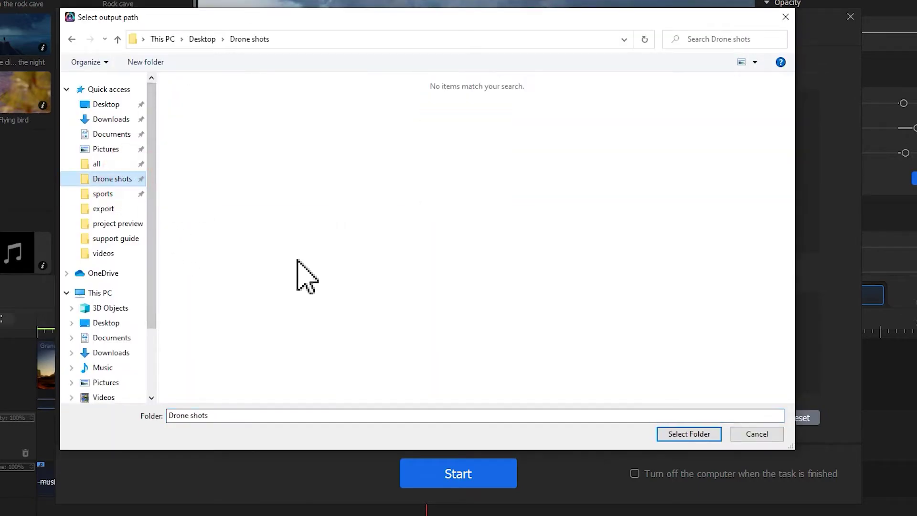
pyautogui.click(681, 434)
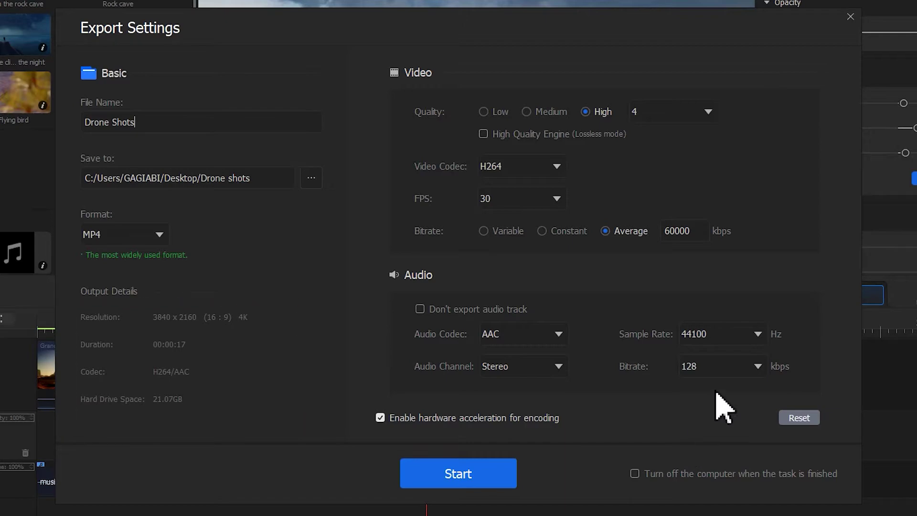
pyautogui.click(858, 20)
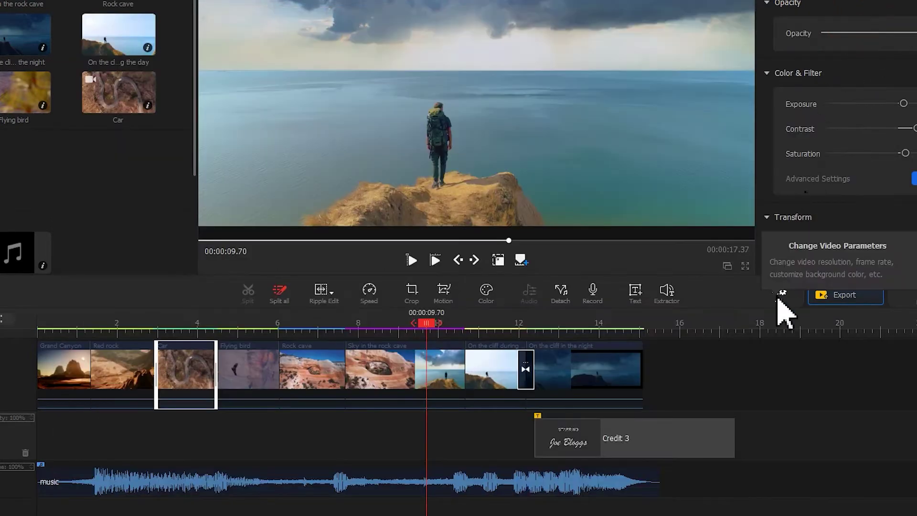
# Change the project's video parameters to a custom resolution with width 2400 and height 720
pyautogui.click(779, 291)
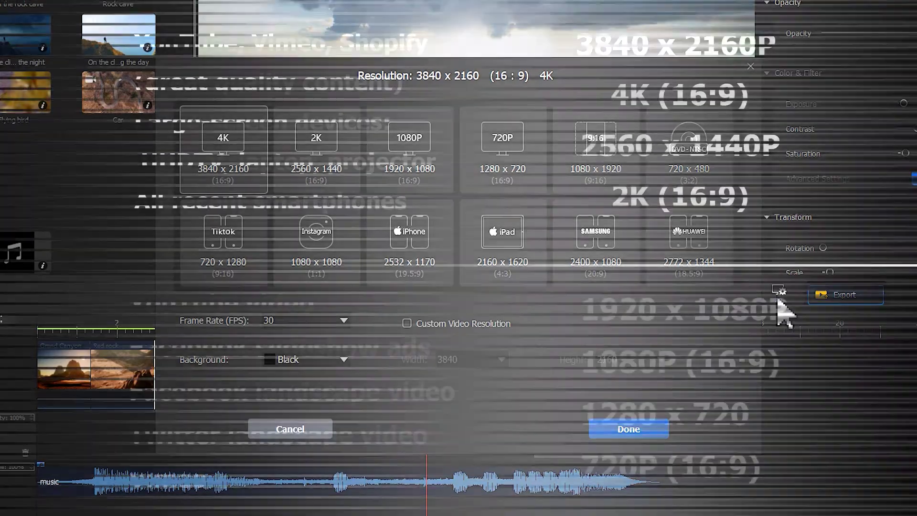
pyautogui.click(499, 326)
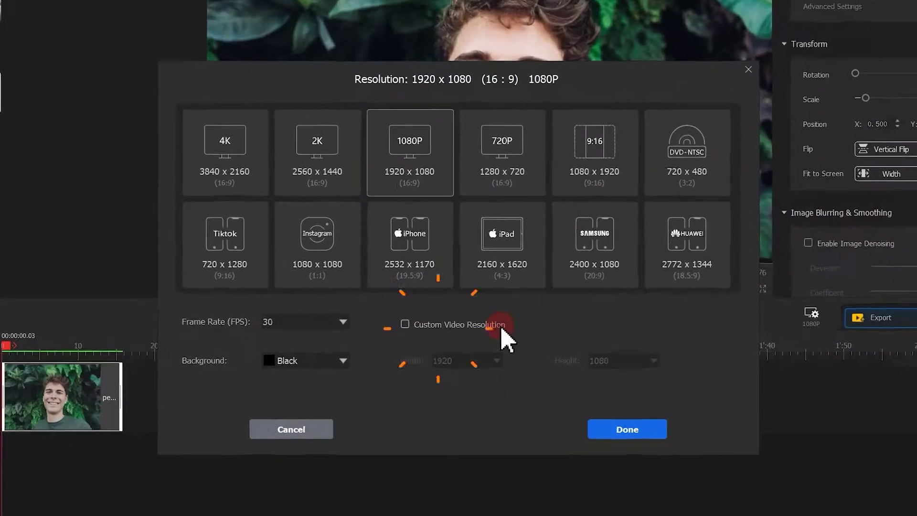
pyautogui.click(499, 366)
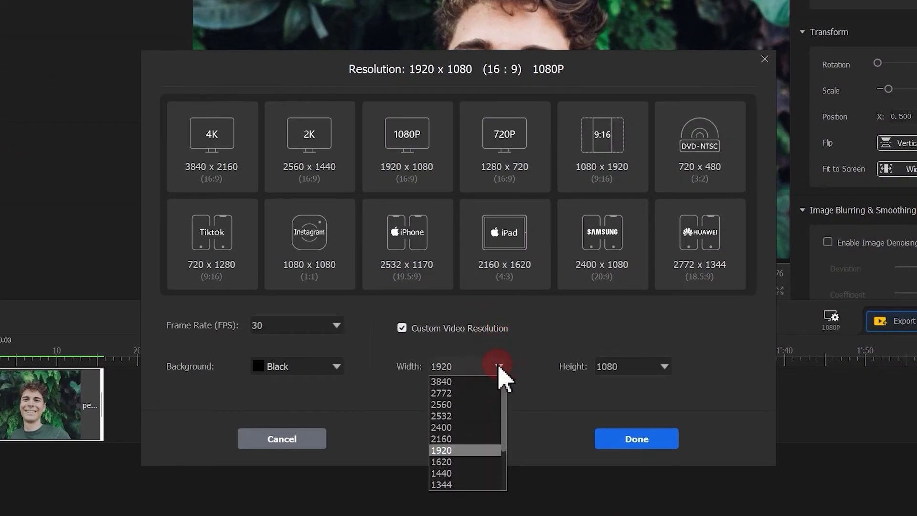
pyautogui.click(471, 427)
pyautogui.click(651, 374)
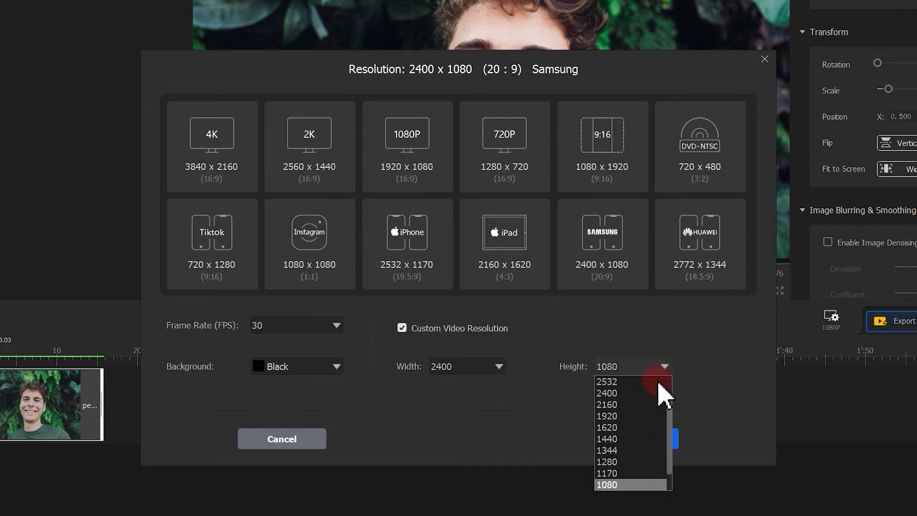
pyautogui.scroll(-1, 669, 430)
pyautogui.click(614, 472)
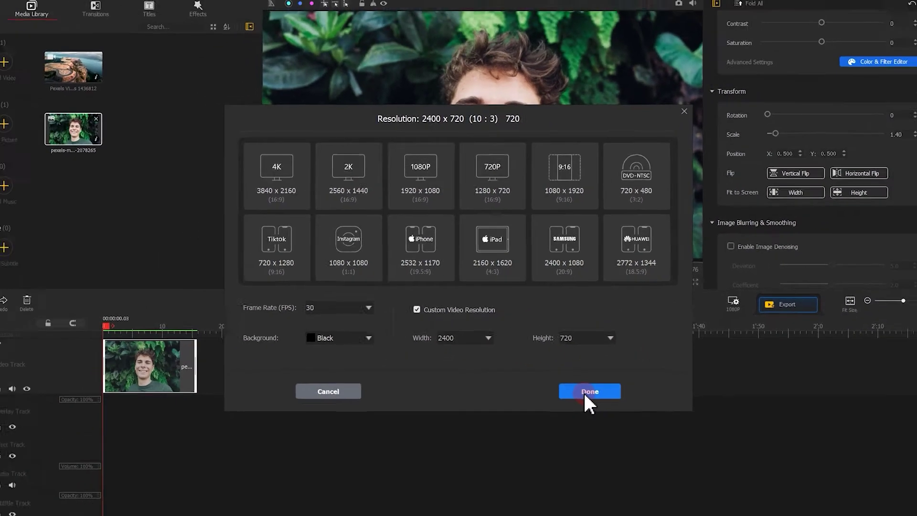
pyautogui.click(637, 439)
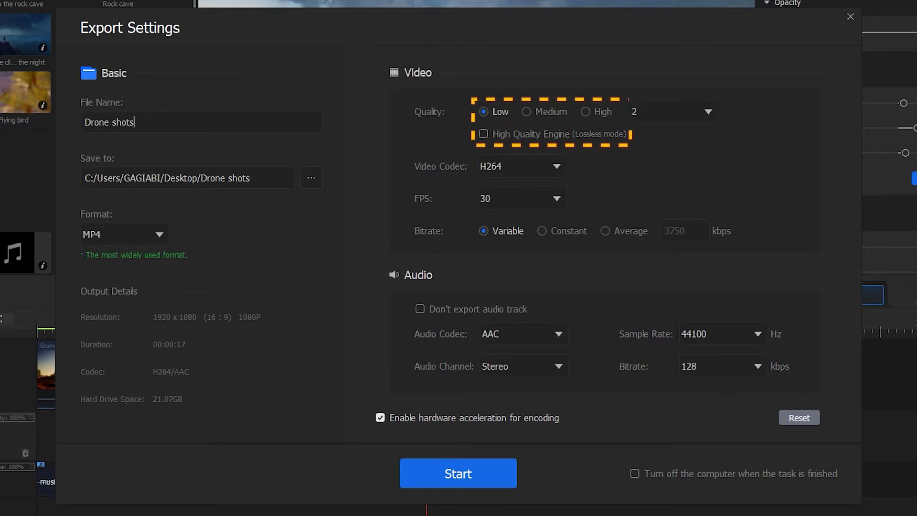
# Try the Low, Medium and High export quality options and the High Quality Engine lossless mode
pyautogui.click(585, 111)
pyautogui.click(694, 115)
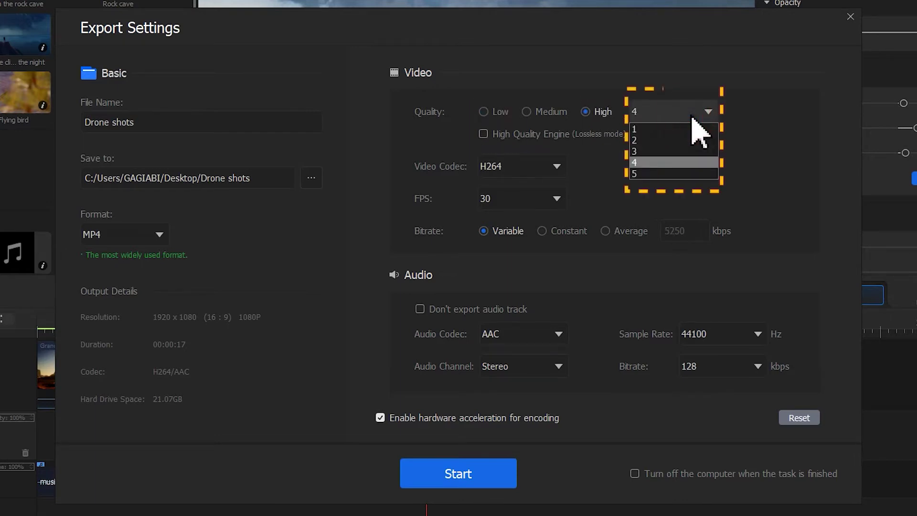
pyautogui.click(483, 111)
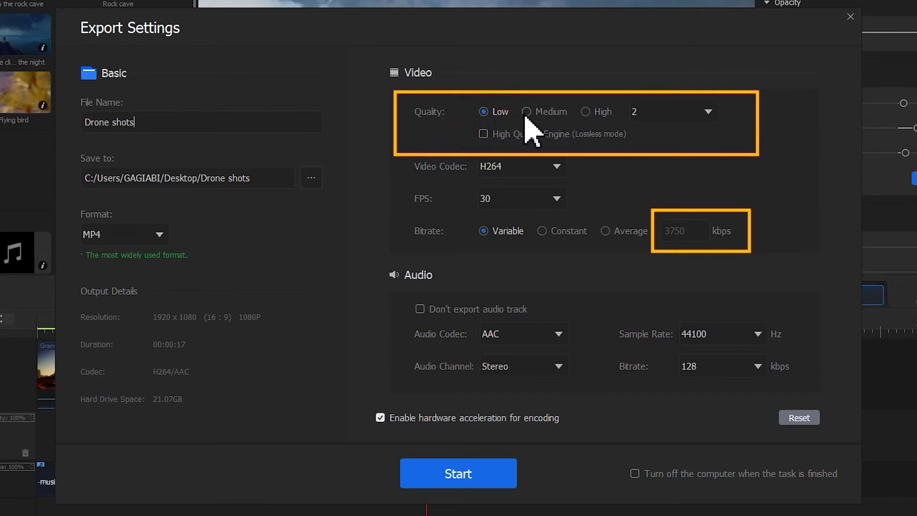
pyautogui.click(525, 111)
pyautogui.click(586, 112)
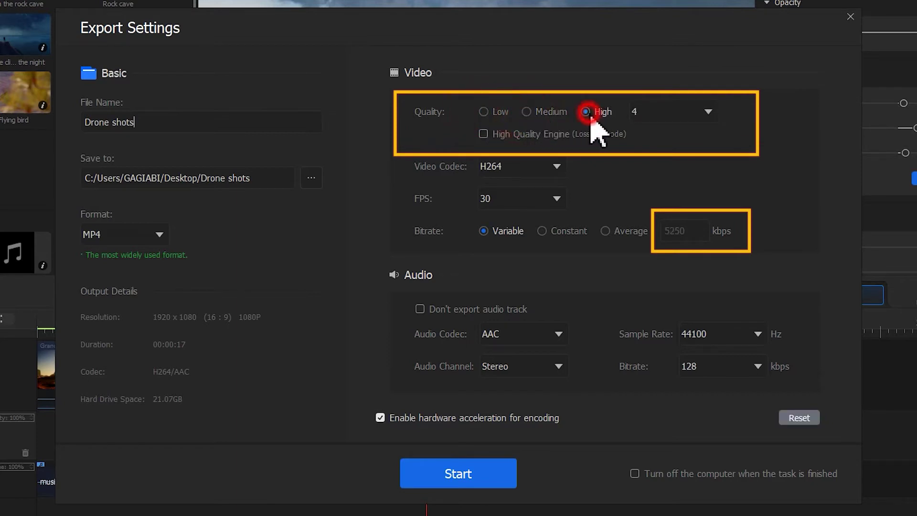
pyautogui.click(483, 134)
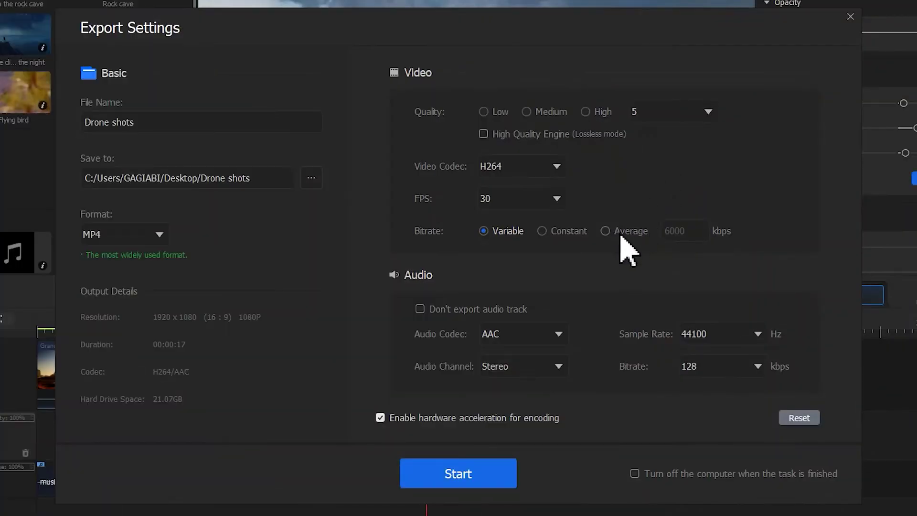
# Set the video bitrate to Average at 10000 kbps with the H264 codec, and open the frame rate options
pyautogui.click(606, 231)
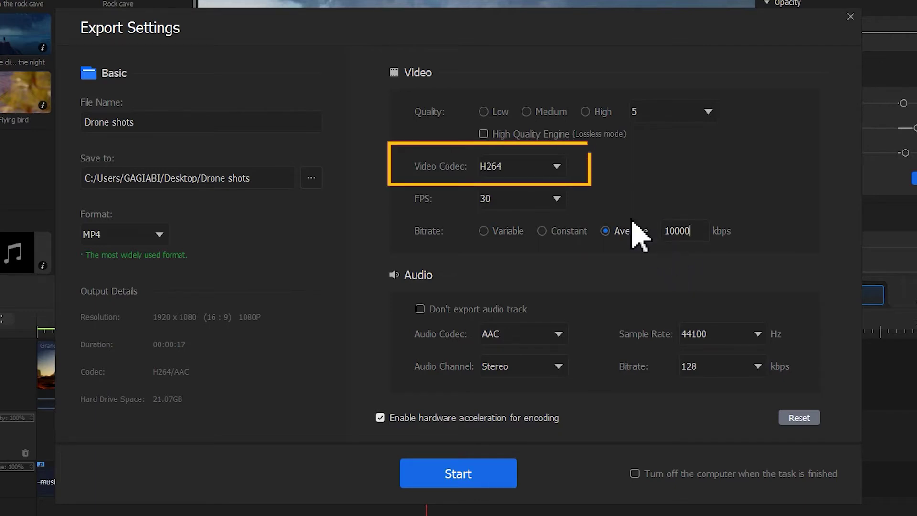
pyautogui.click(557, 167)
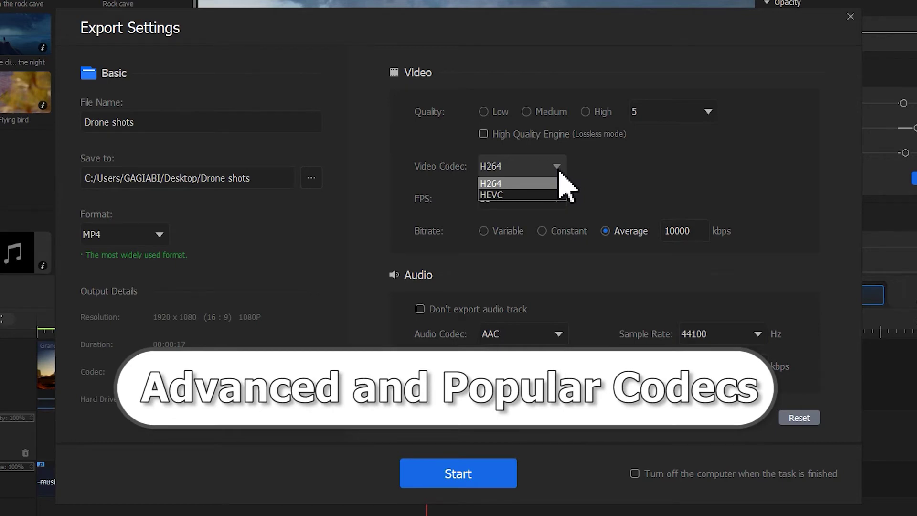
pyautogui.click(555, 184)
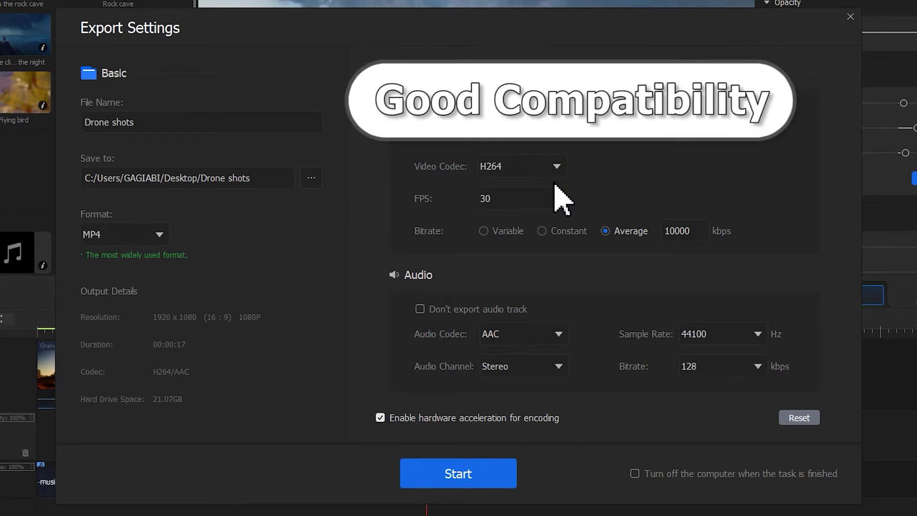
pyautogui.click(557, 167)
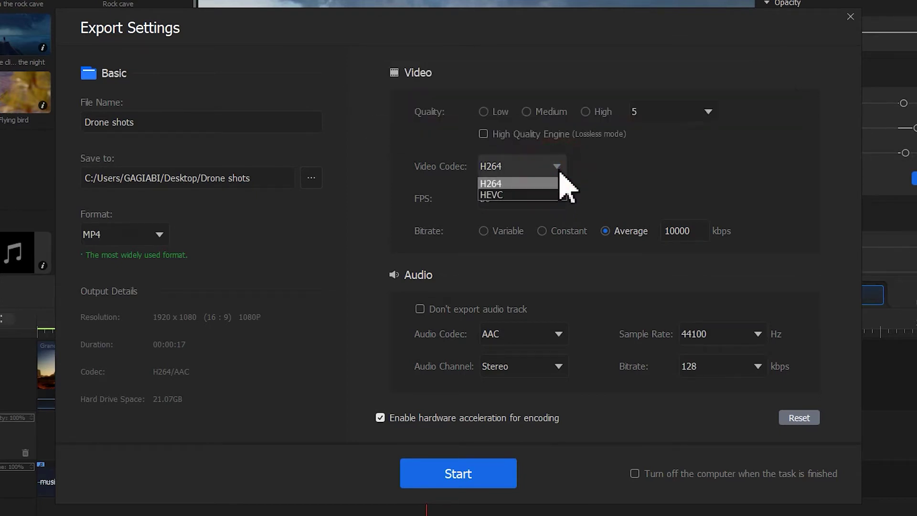
pyautogui.click(554, 195)
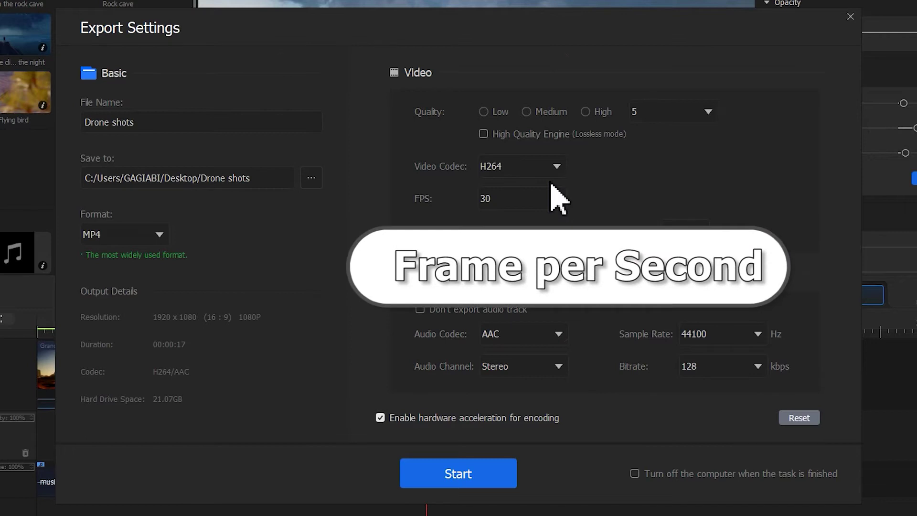
pyautogui.click(556, 200)
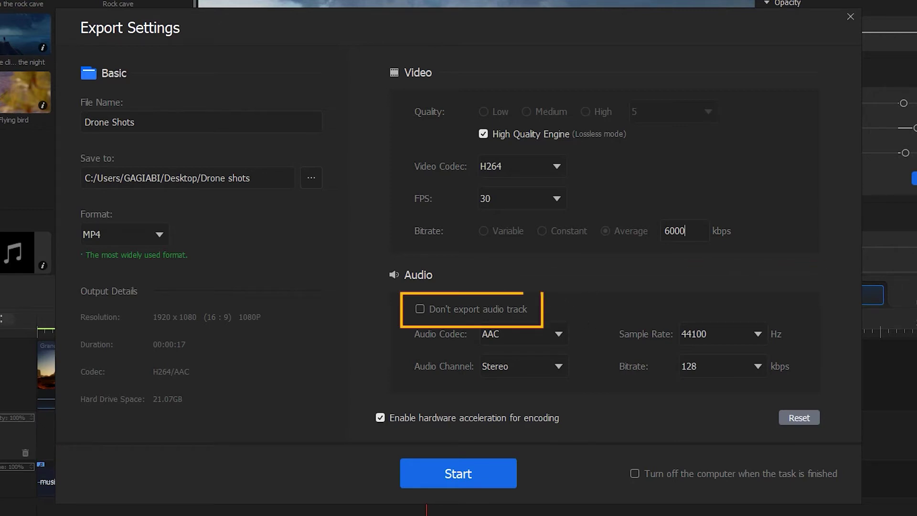
# Toggle the audio track exclusion on and off, and set the audio codec to MP3
pyautogui.click(420, 309)
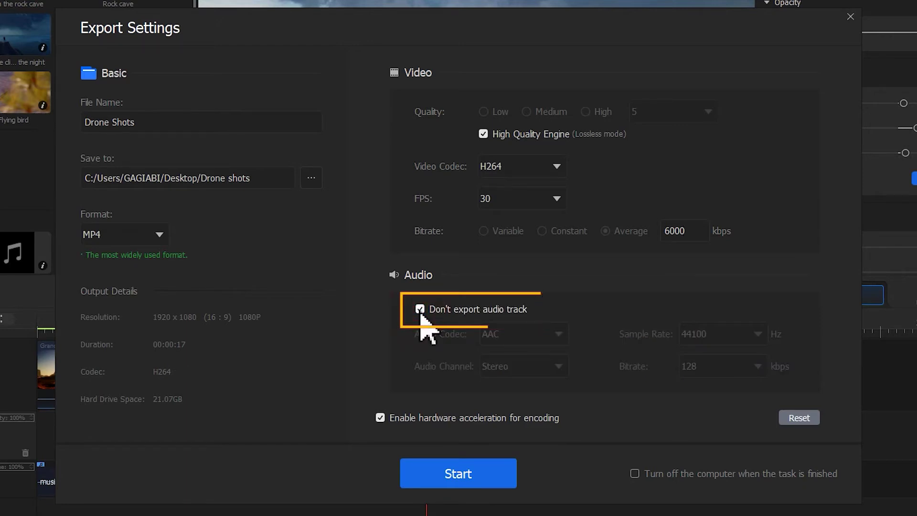
pyautogui.click(420, 311)
pyautogui.click(518, 334)
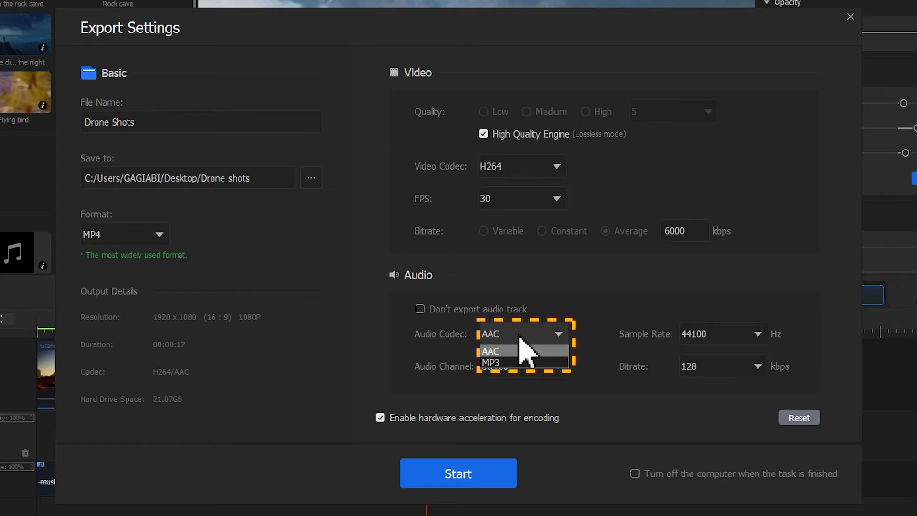
pyautogui.click(531, 353)
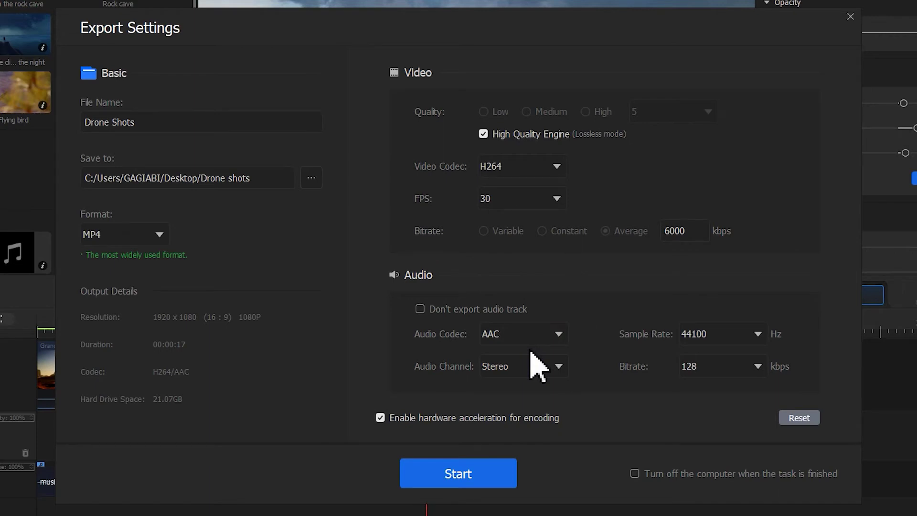
pyautogui.click(555, 335)
pyautogui.click(557, 361)
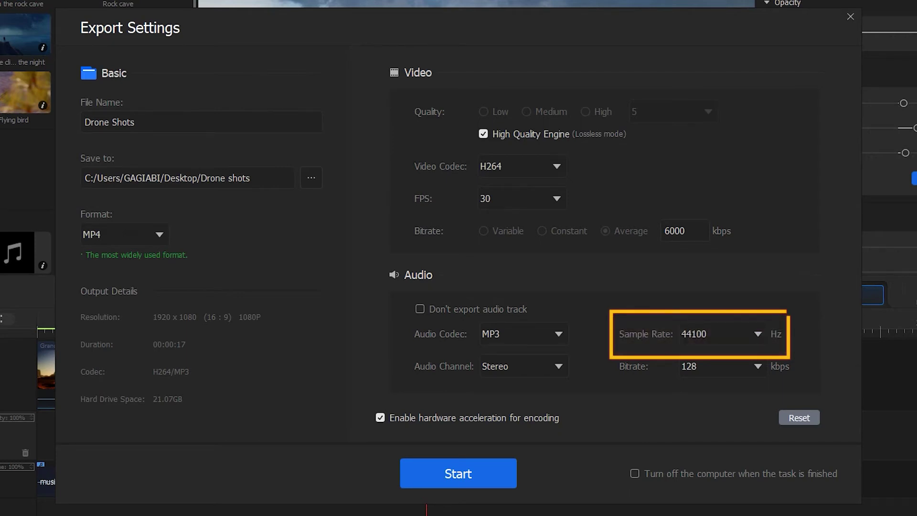
# Set the audio to a 44100 Hz sample rate, Stereo channel and 128 kbps bitrate, and start the export
pyautogui.click(758, 334)
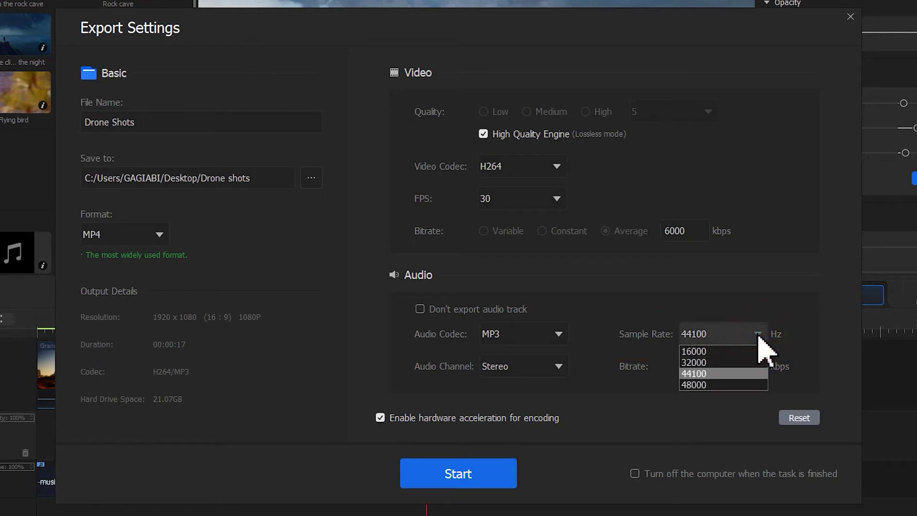
pyautogui.click(754, 373)
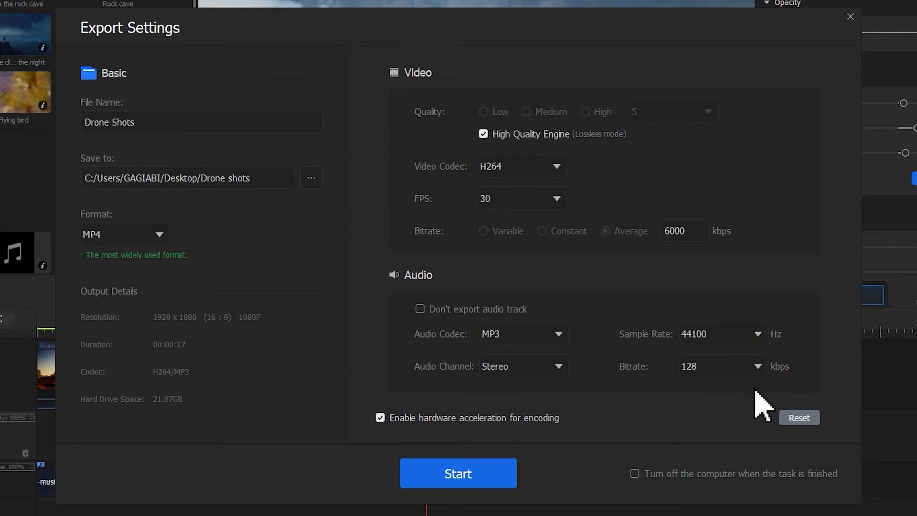
pyautogui.click(557, 367)
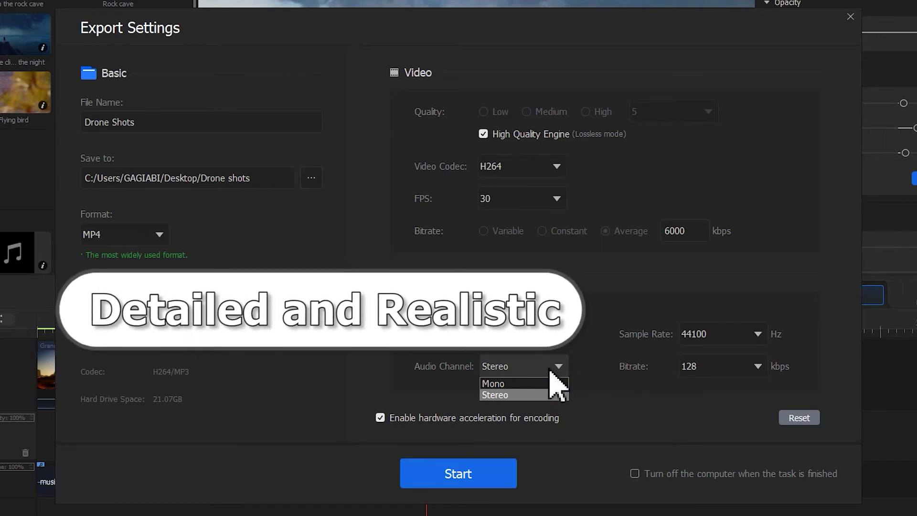
pyautogui.click(602, 395)
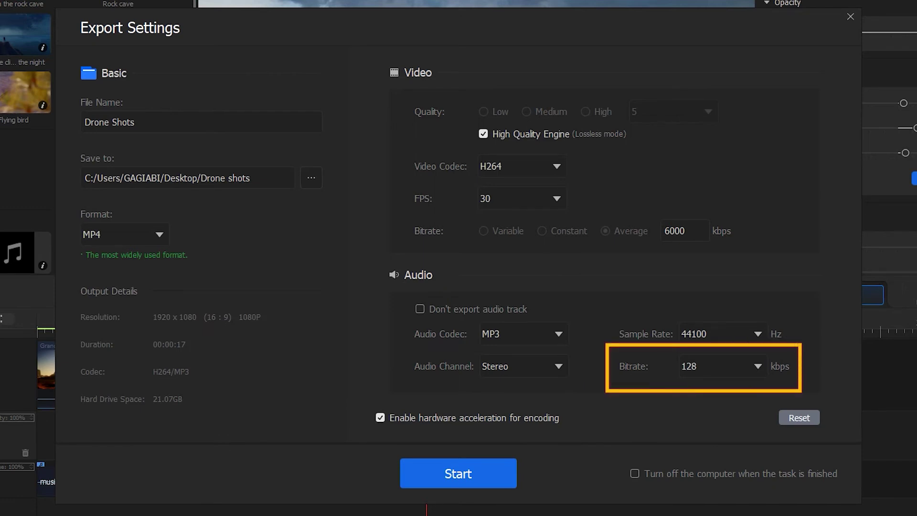
pyautogui.click(757, 365)
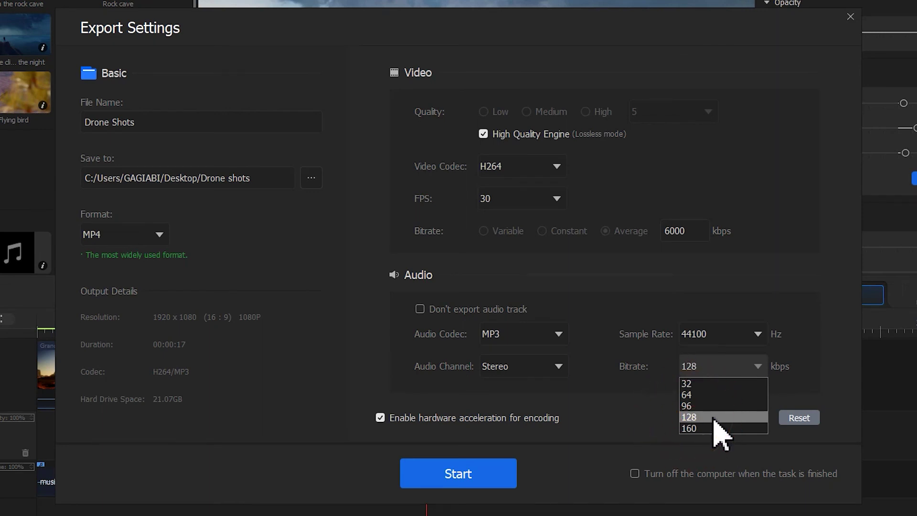
pyautogui.click(712, 418)
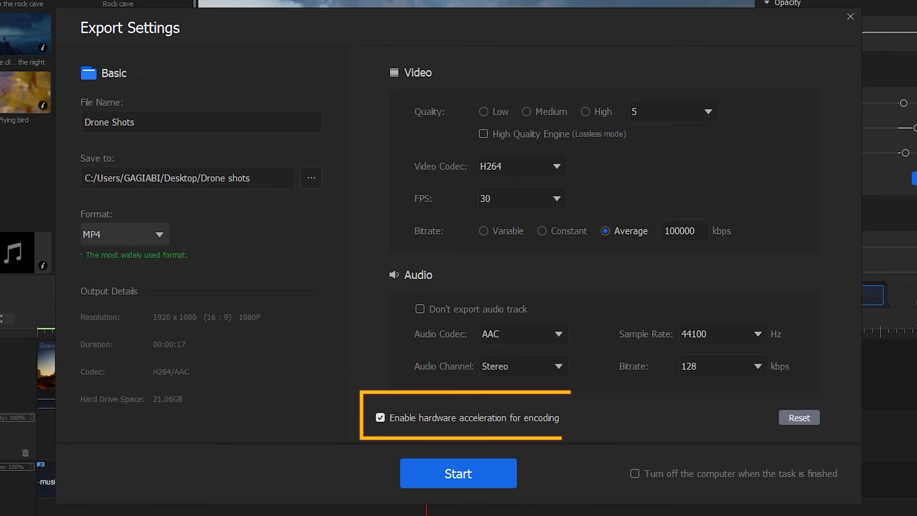
pyautogui.click(468, 475)
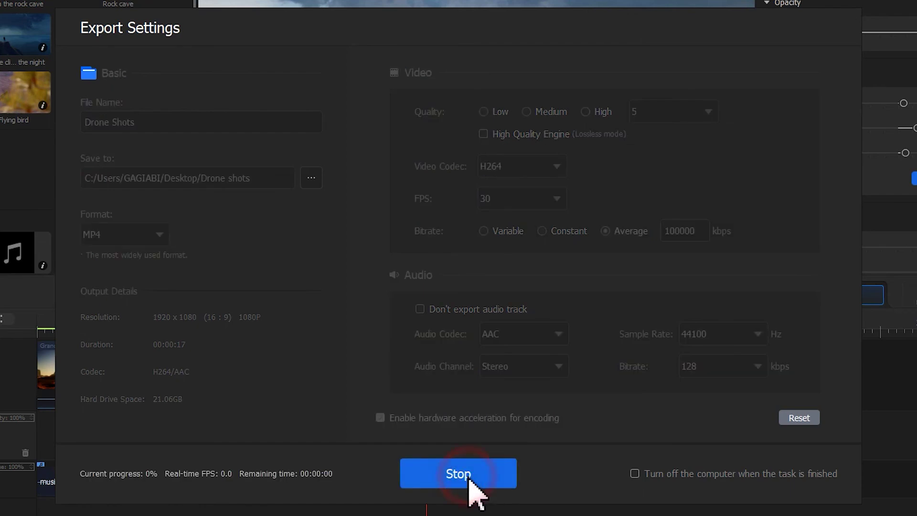